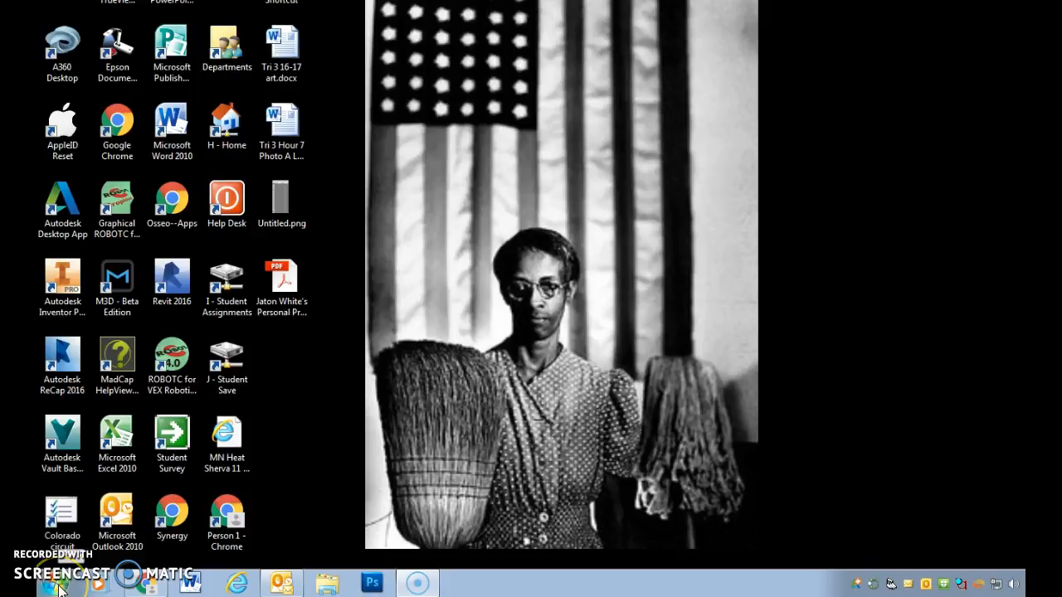
- Search the computer's programs for "adobe" and pin Adobe Photoshop CS5.1 to the taskbar
{"action": "left_click", "coordinate": [56, 586]}
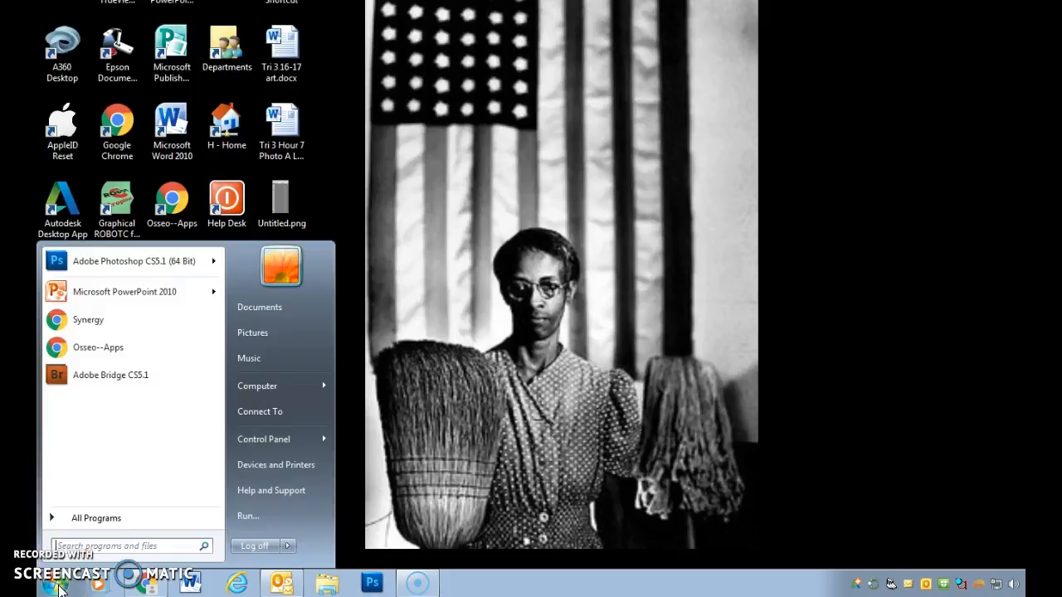
{"action": "left_click", "coordinate": [81, 546]}
{"action": "type", "text": "adobe"}
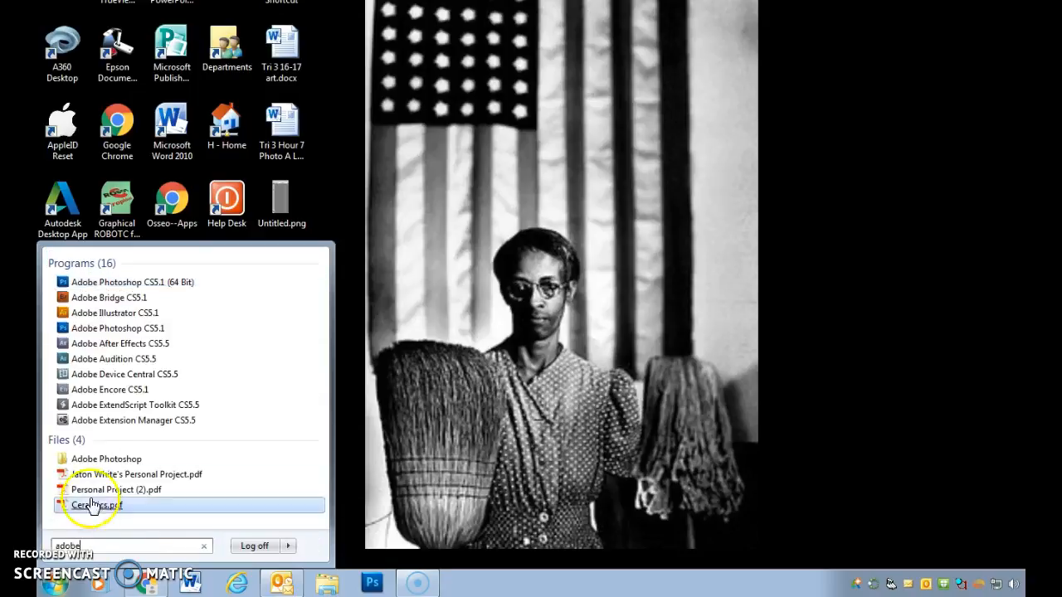
{"action": "left_click", "coordinate": [170, 329]}
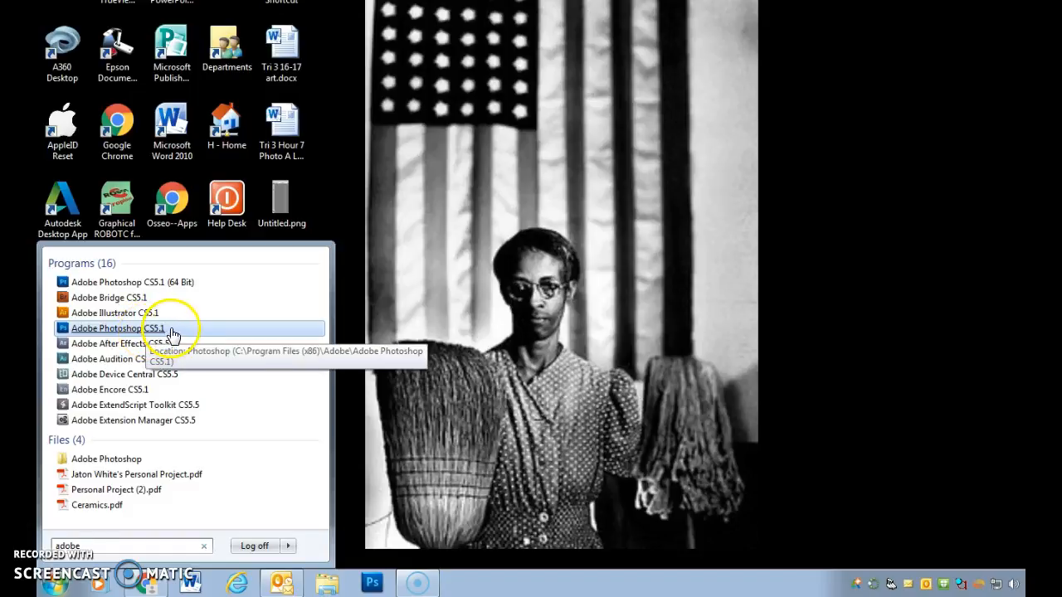
{"action": "left_click_drag", "start_coordinate": [173, 332], "coordinate": [496, 588]}
- Launch Photoshop CS5.1 and enlarge its window to fill more of the screen
{"action": "left_click", "coordinate": [462, 582]}
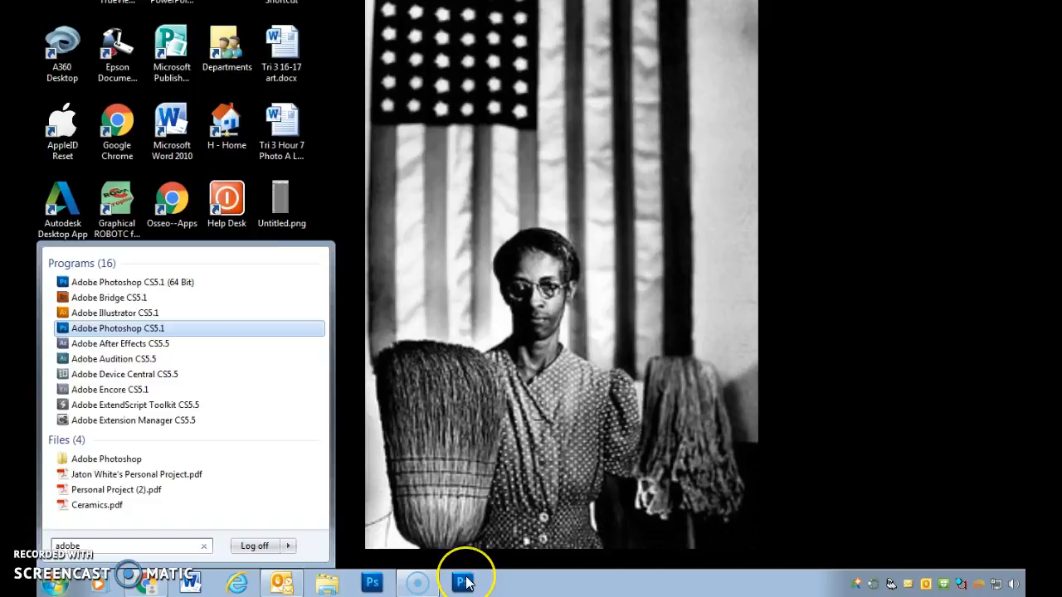
{"action": "left_click", "coordinate": [455, 503]}
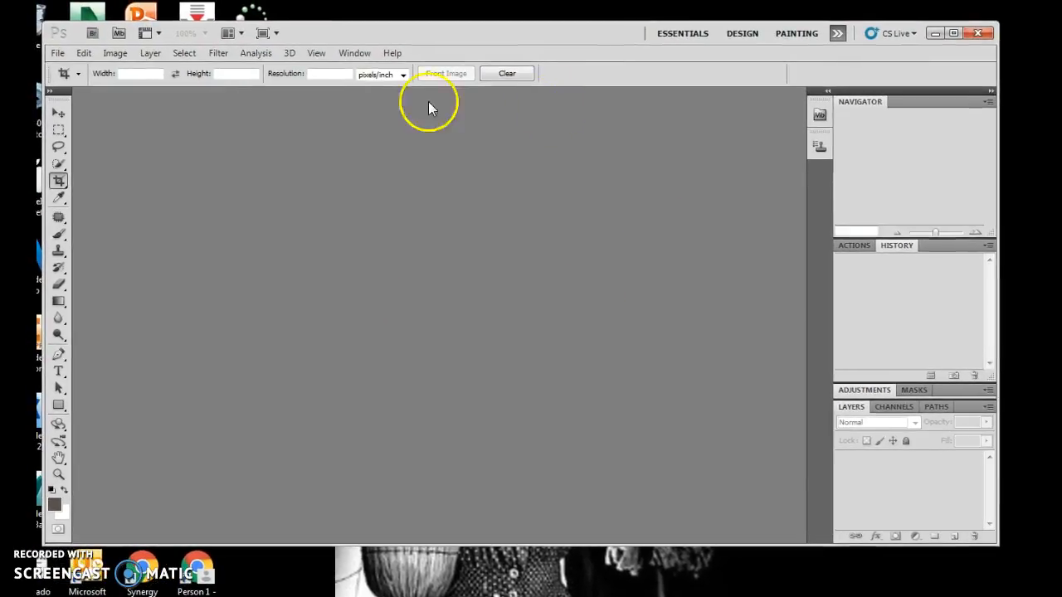
{"action": "left_click_drag", "start_coordinate": [997, 544], "coordinate": [1017, 585]}
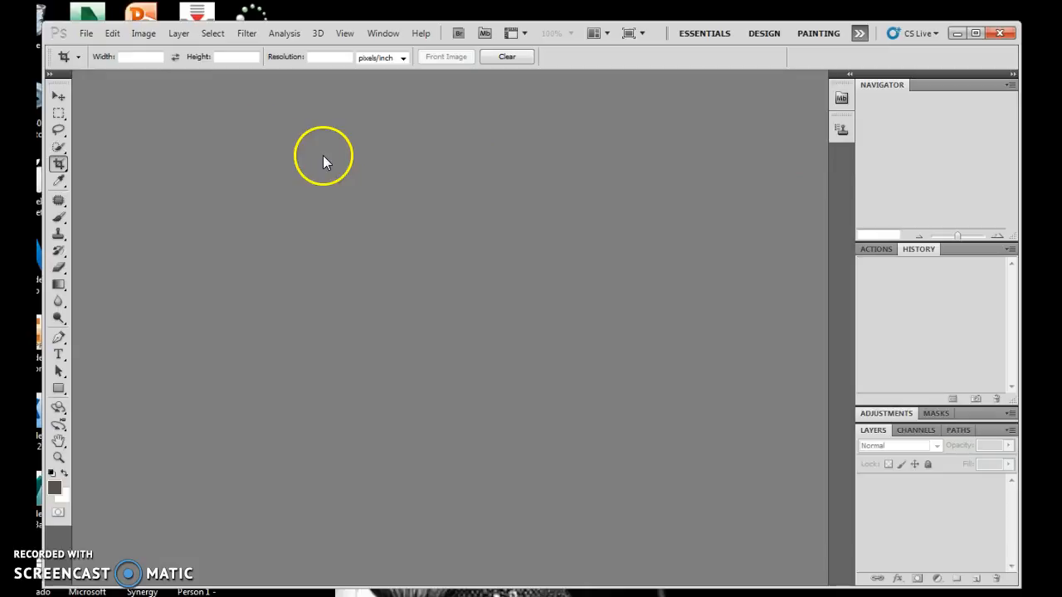
- Open Selfie.png from the Park Center Senior Save (J:) drive, inside the personal folder under the teacher's Hour 5 folder
{"action": "left_click", "coordinate": [95, 32]}
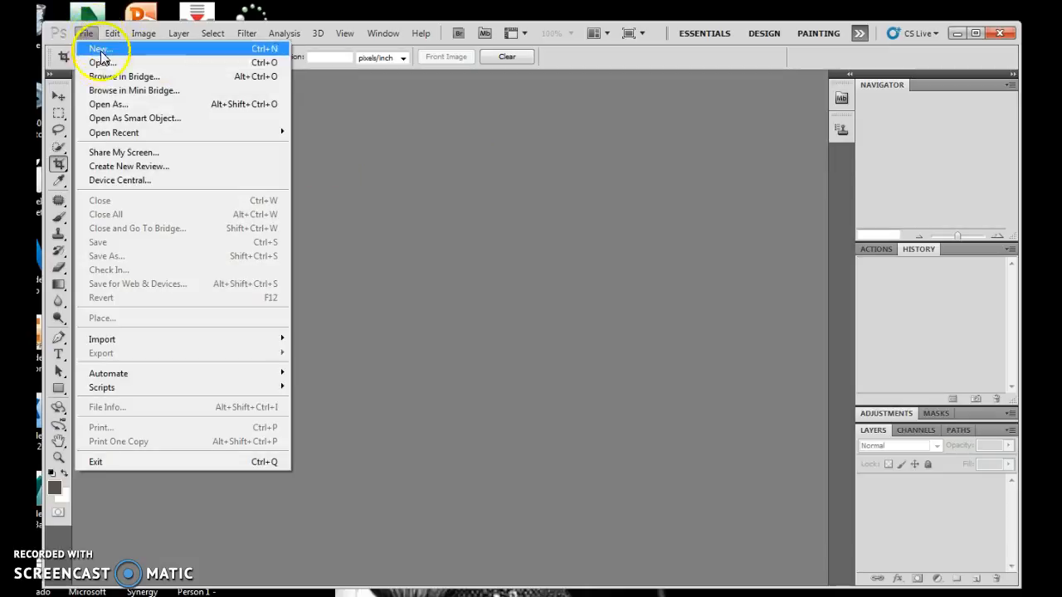
{"action": "left_click", "coordinate": [103, 63]}
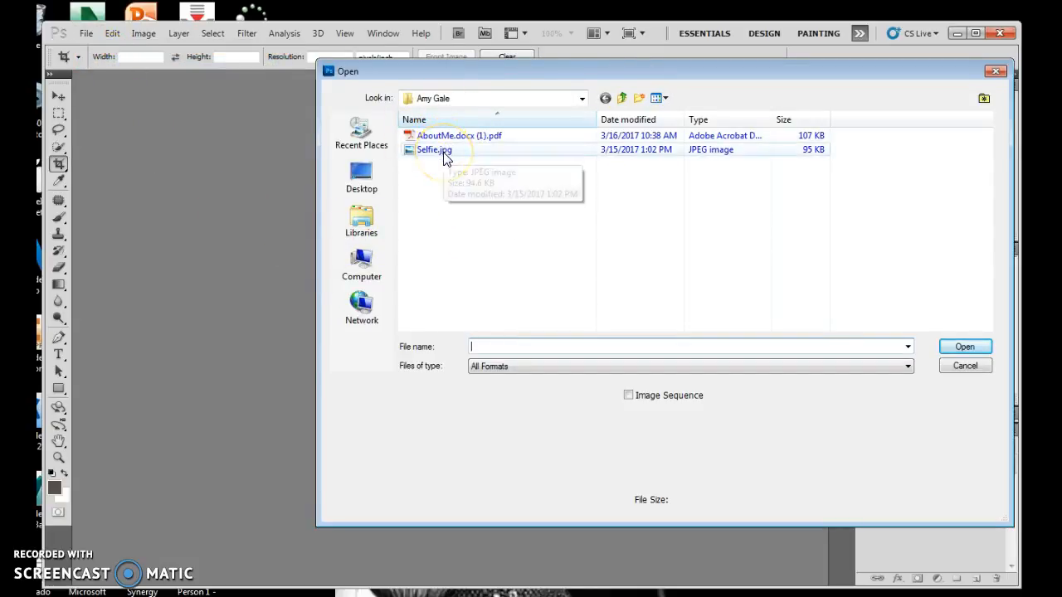
{"action": "left_click", "coordinate": [362, 265]}
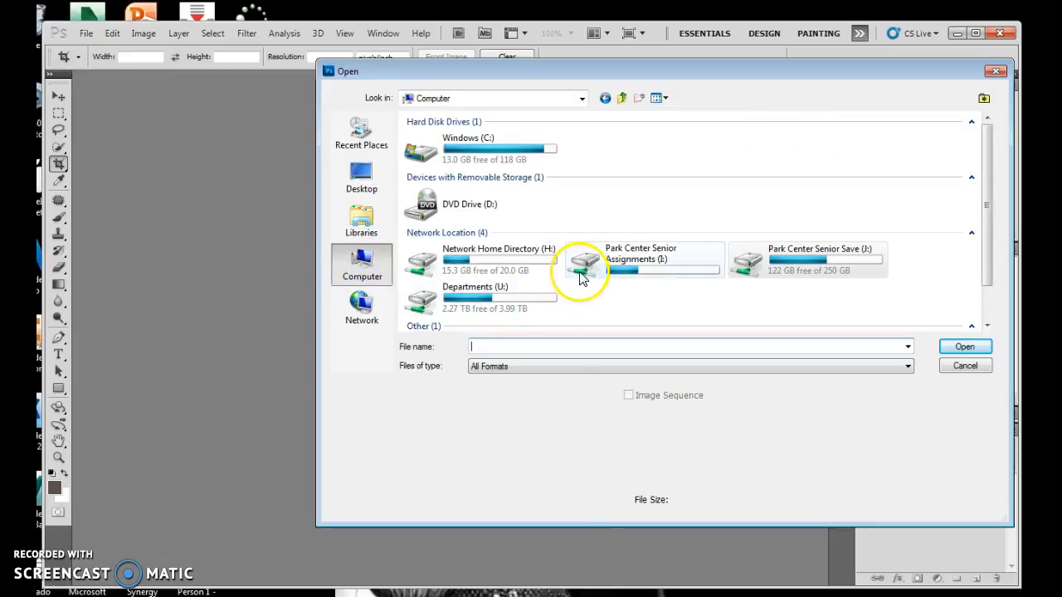
{"action": "double_click", "coordinate": [836, 274]}
{"action": "scroll", "coordinate": [557, 272], "scroll_direction": "down", "scroll_amount": 3}
{"action": "double_click", "coordinate": [463, 289]}
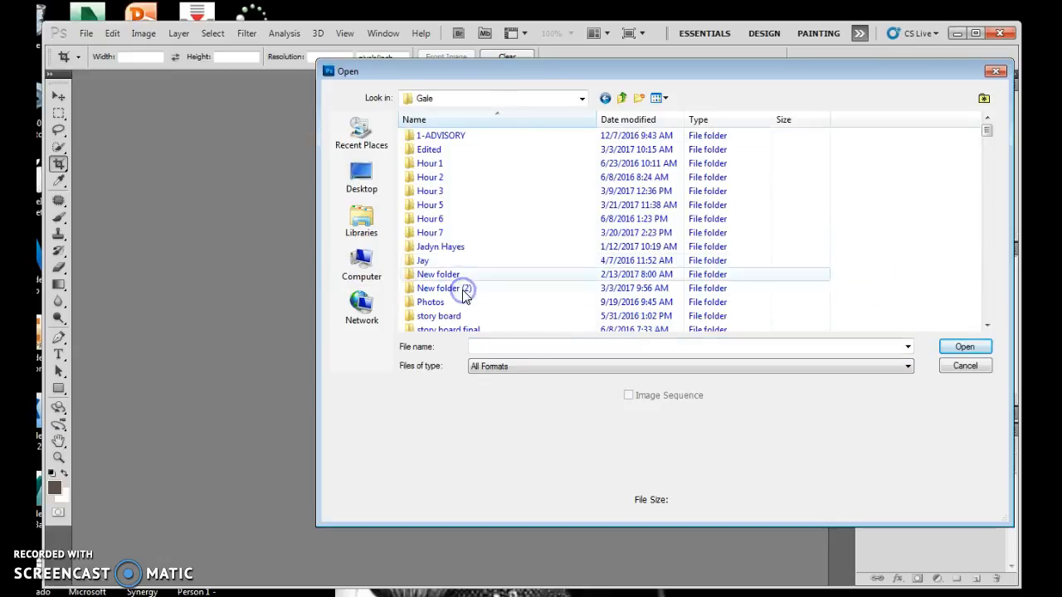
{"action": "double_click", "coordinate": [450, 206]}
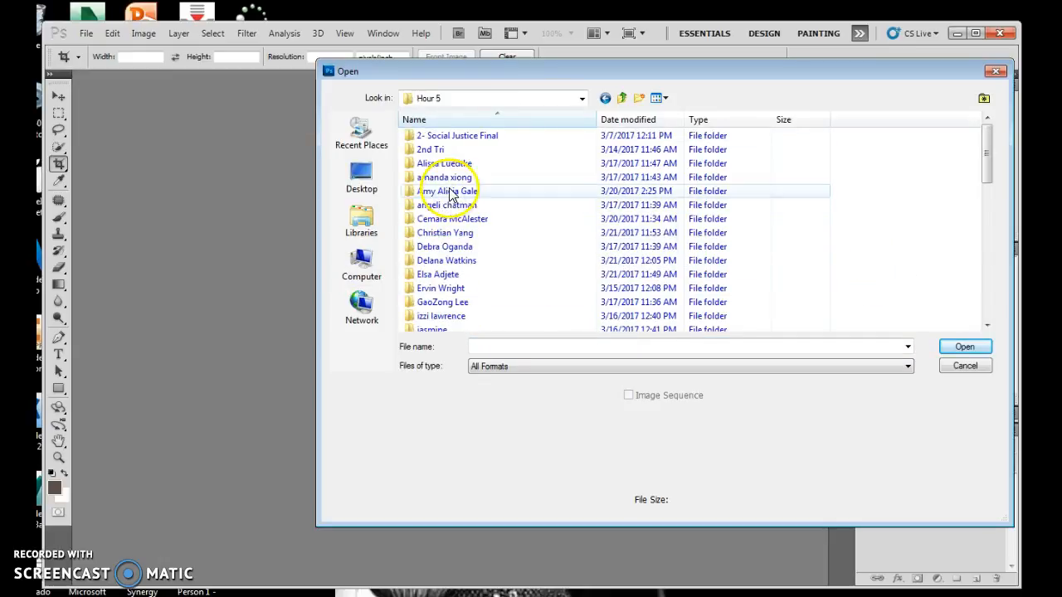
{"action": "double_click", "coordinate": [450, 192]}
{"action": "double_click", "coordinate": [445, 149]}
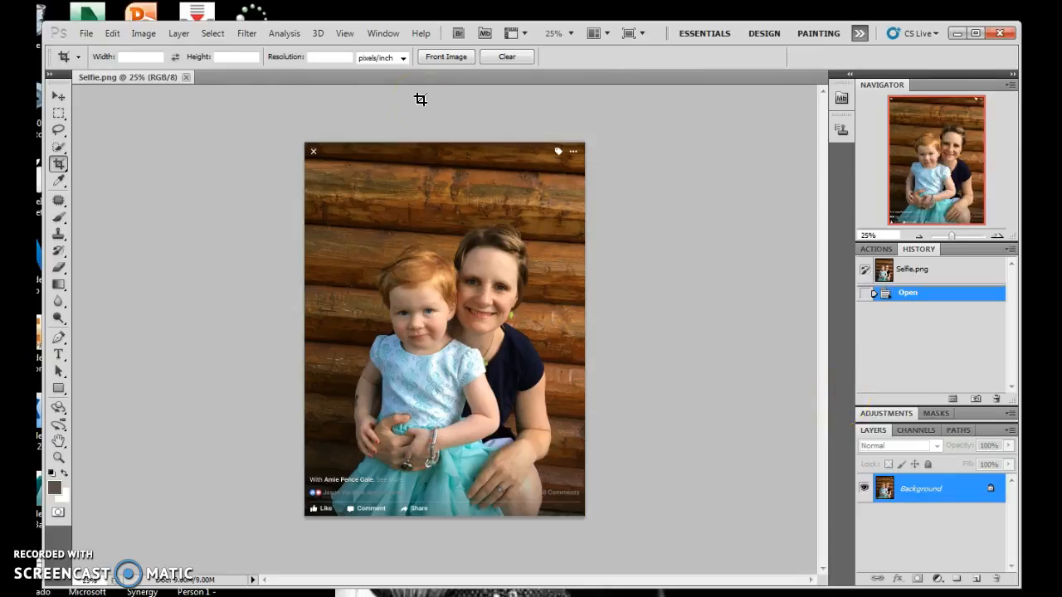
- Set the workspace to Photography
{"action": "left_click", "coordinate": [395, 38]}
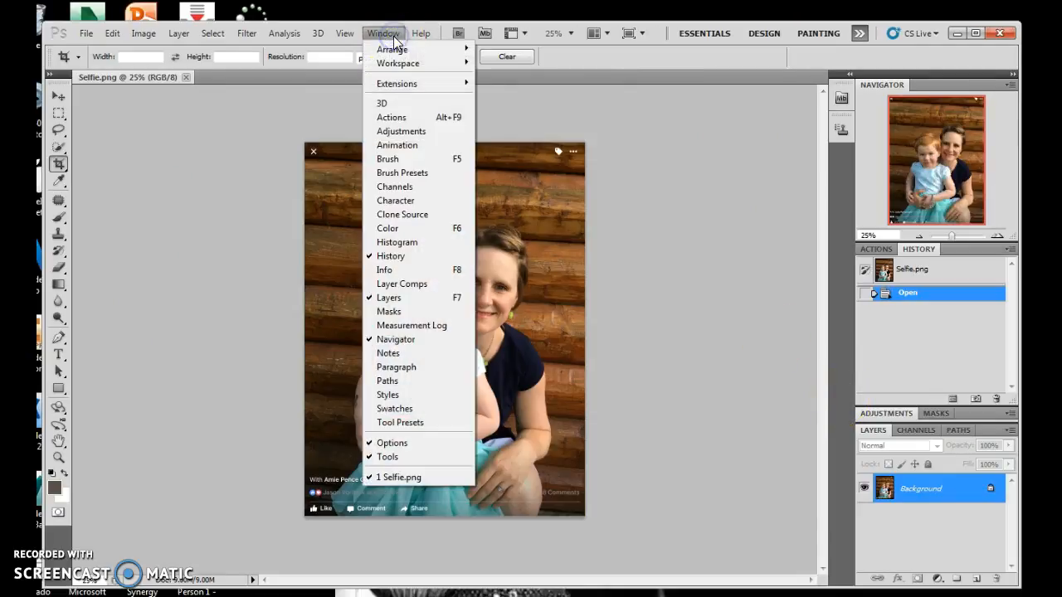
{"action": "mouse_move", "coordinate": [398, 63]}
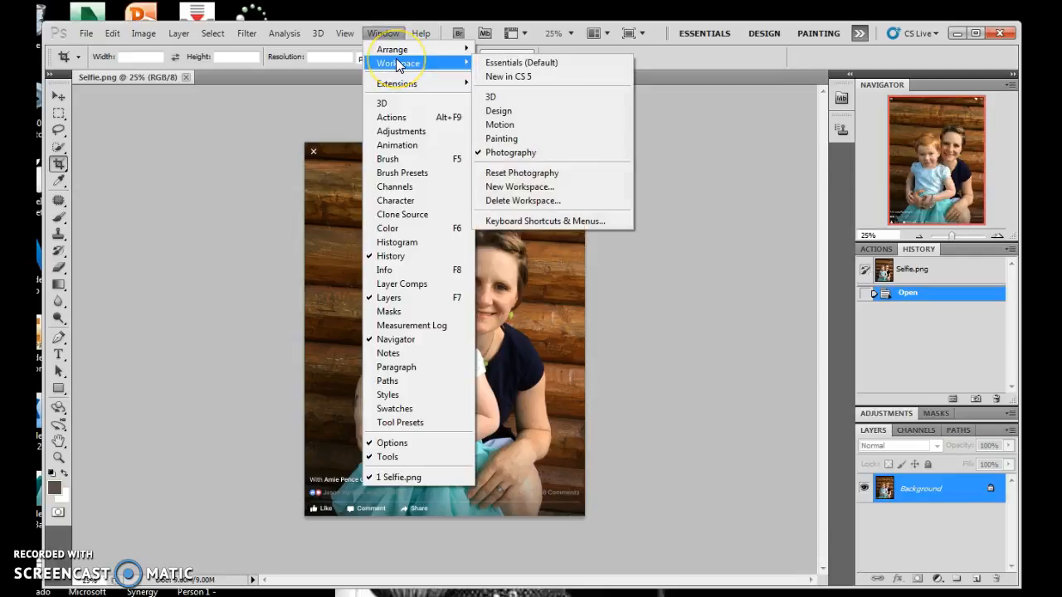
{"action": "left_click", "coordinate": [540, 152]}
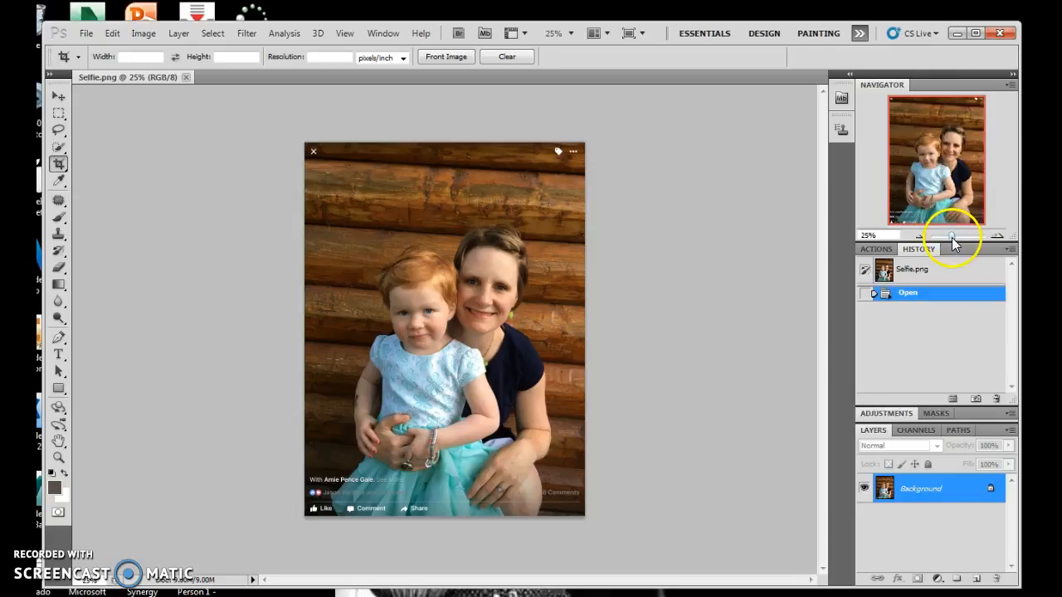
- Magnify the two faces with the Navigator, and return the view to 50% over the pair
{"action": "left_click_drag", "start_coordinate": [951, 237], "coordinate": [963, 239]}
{"action": "left_click", "coordinate": [943, 166]}
{"action": "mouse_move", "coordinate": [943, 167]}
{"action": "left_mouse_down"}
{"action": "mouse_move", "coordinate": [926, 158]}
{"action": "mouse_move", "coordinate": [953, 145]}
{"action": "mouse_move", "coordinate": [955, 153]}
{"action": "mouse_move", "coordinate": [940, 152]}
{"action": "left_mouse_up"}
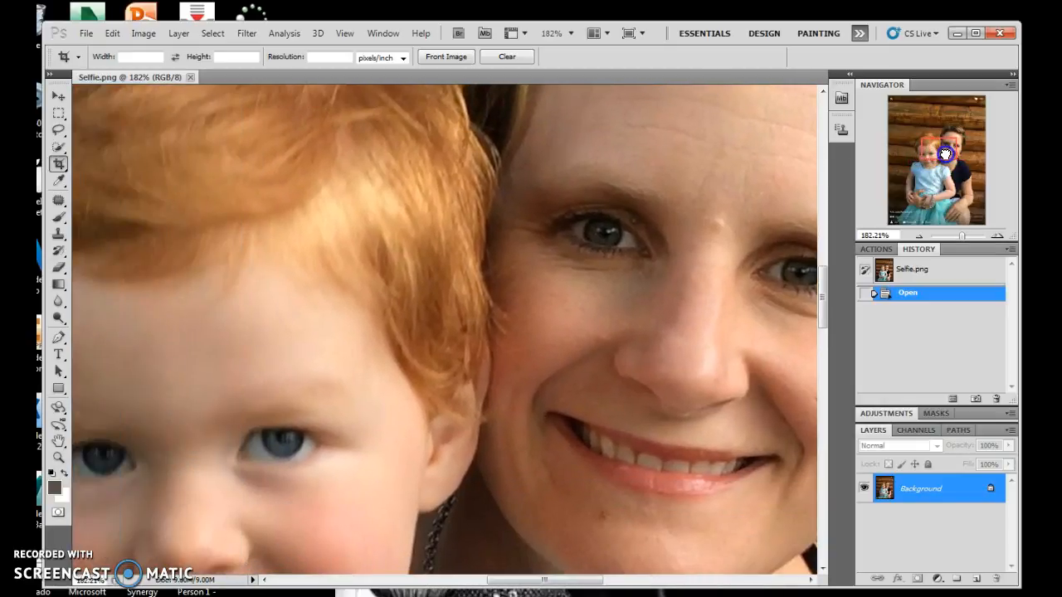
{"action": "left_click", "coordinate": [919, 238]}
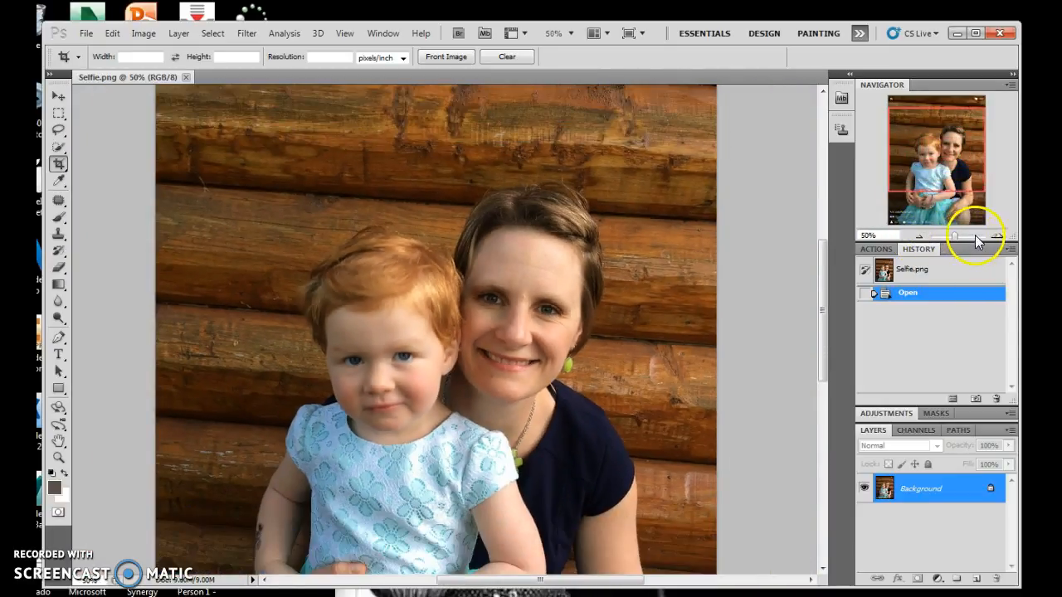
{"action": "left_click_drag", "start_coordinate": [933, 184], "coordinate": [950, 209]}
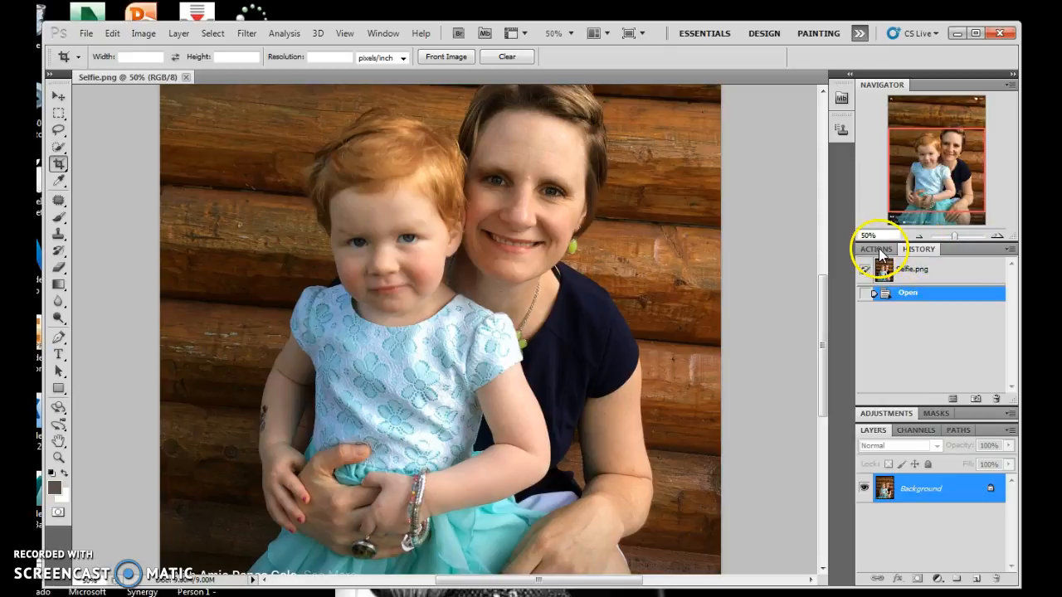
- Detach the Actions panel from the History group and close it
{"action": "left_click_drag", "start_coordinate": [875, 251], "coordinate": [722, 242]}
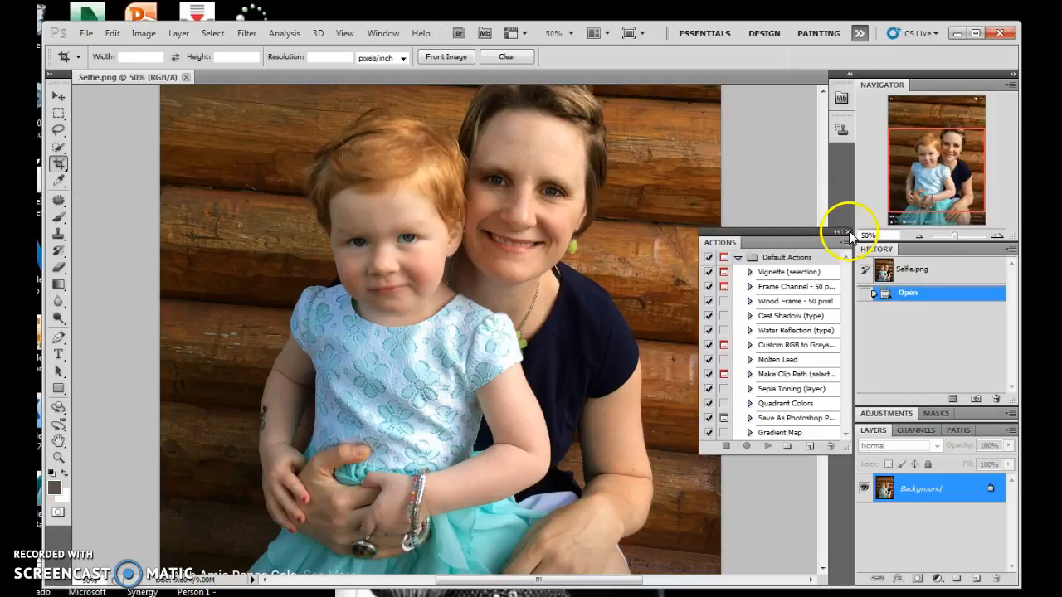
{"action": "left_click", "coordinate": [847, 232]}
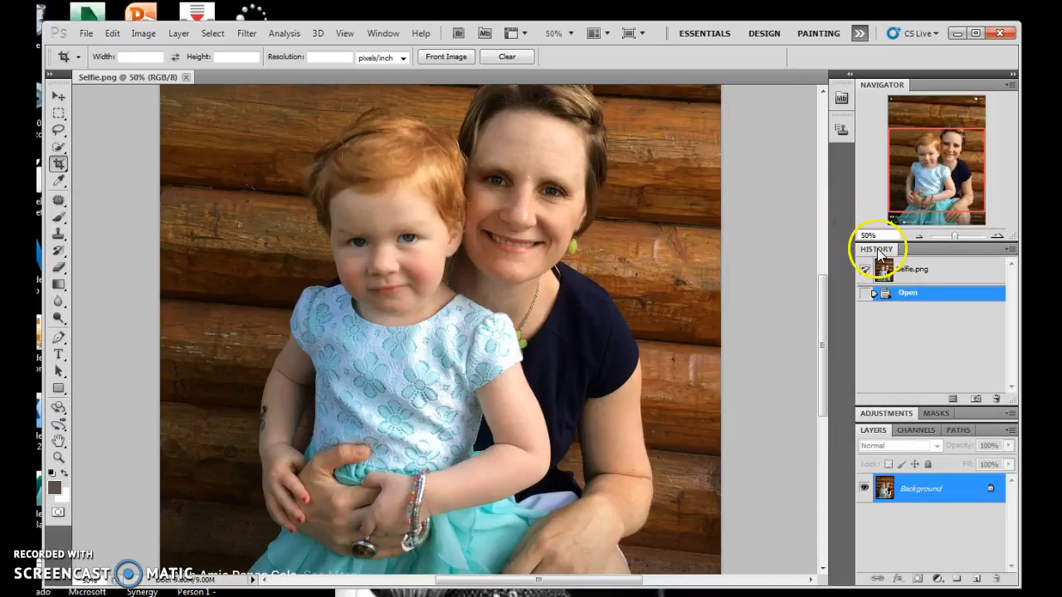
- Hide the History panel and show it again
{"action": "left_click", "coordinate": [383, 33]}
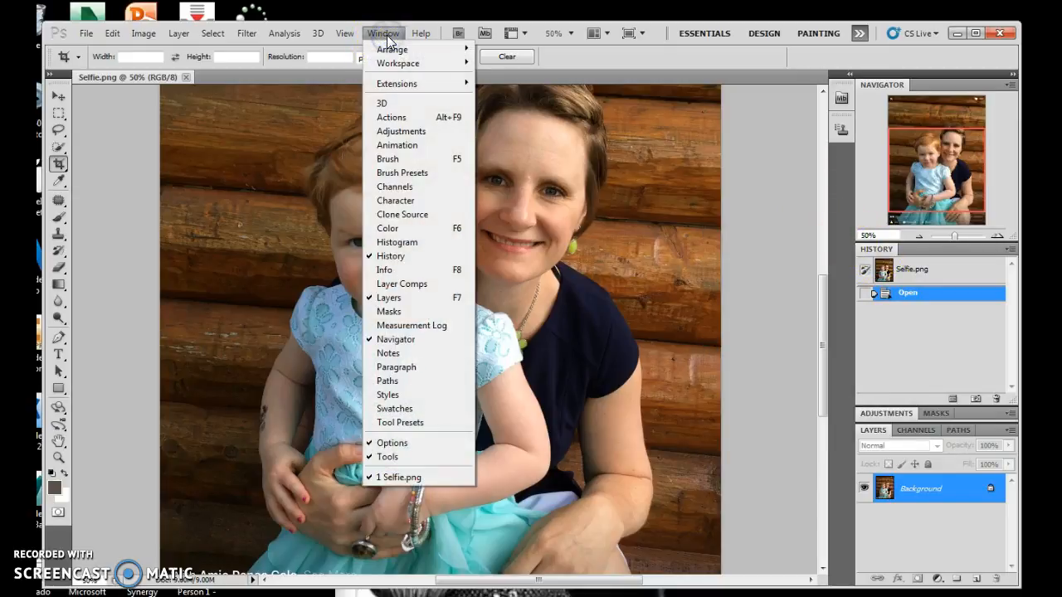
{"action": "left_click", "coordinate": [406, 260]}
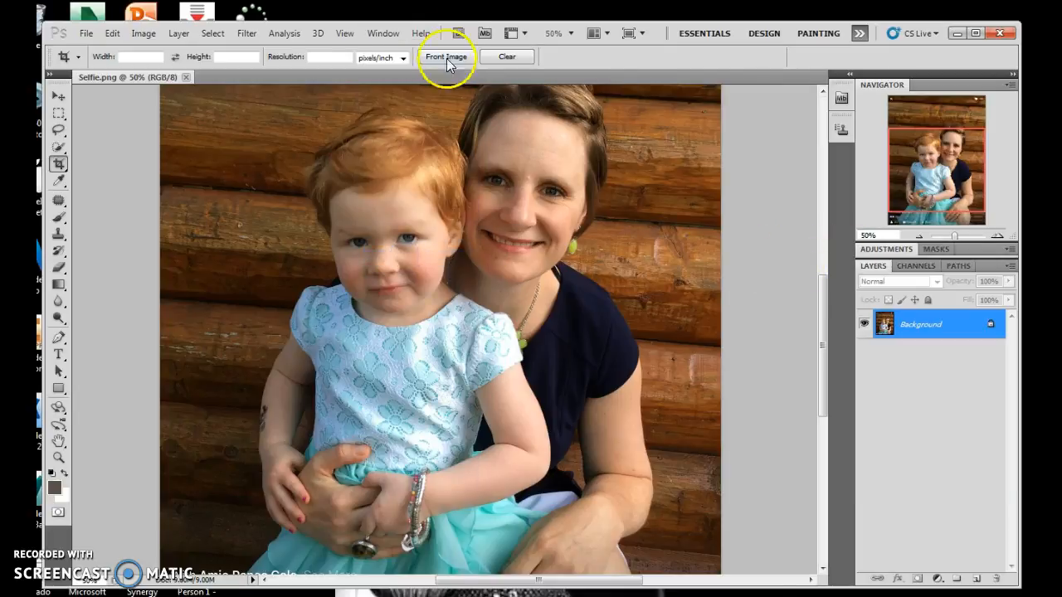
{"action": "left_click", "coordinate": [383, 33]}
{"action": "left_click", "coordinate": [402, 254]}
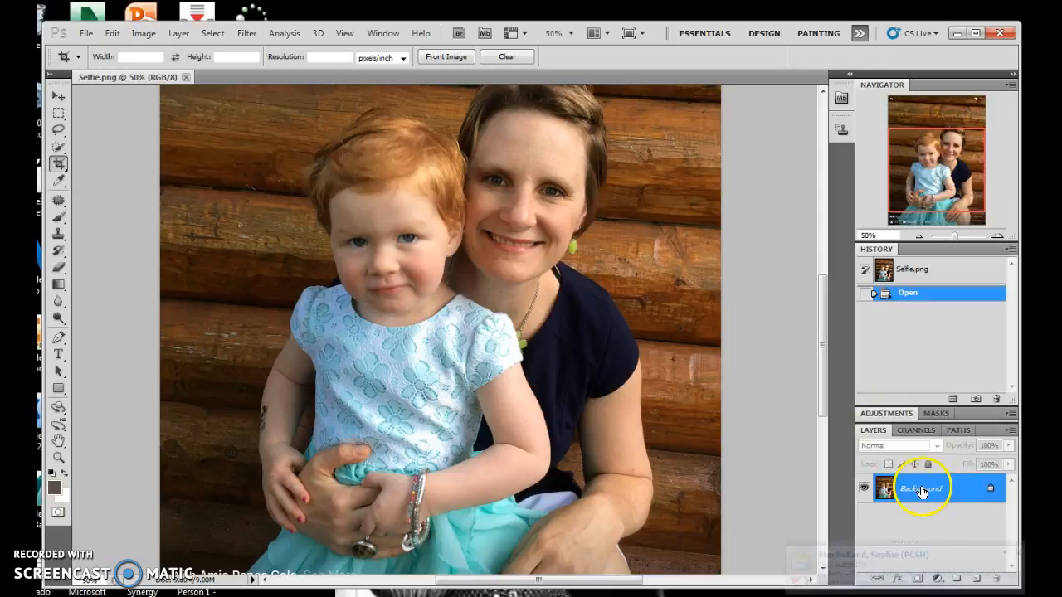
- Dismiss the mail notification and unlock the Background layer by discarding its lock
{"action": "left_click", "coordinate": [1016, 553]}
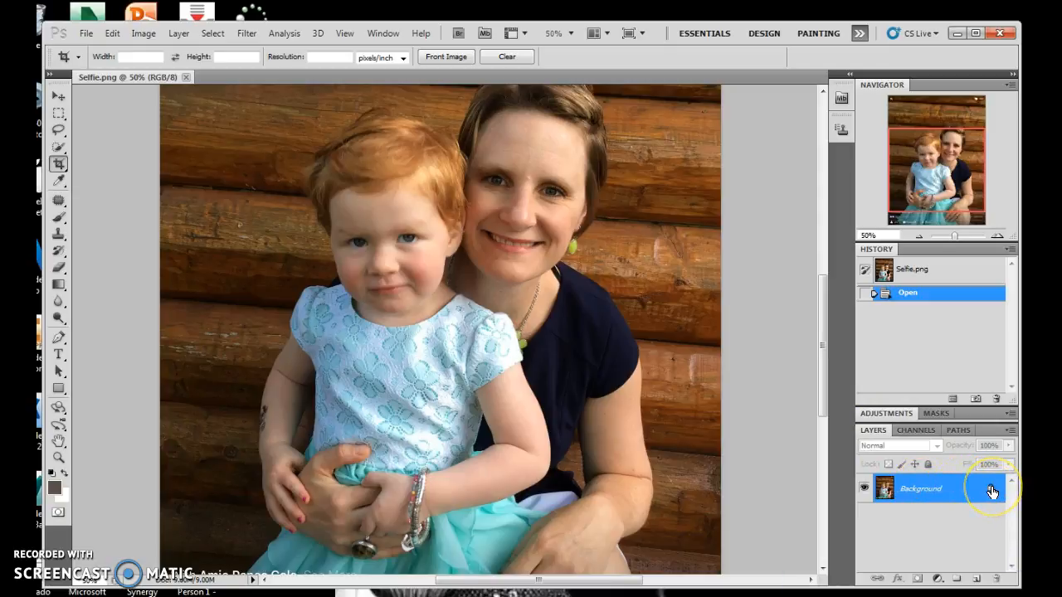
{"action": "left_click_drag", "start_coordinate": [992, 491], "coordinate": [996, 578]}
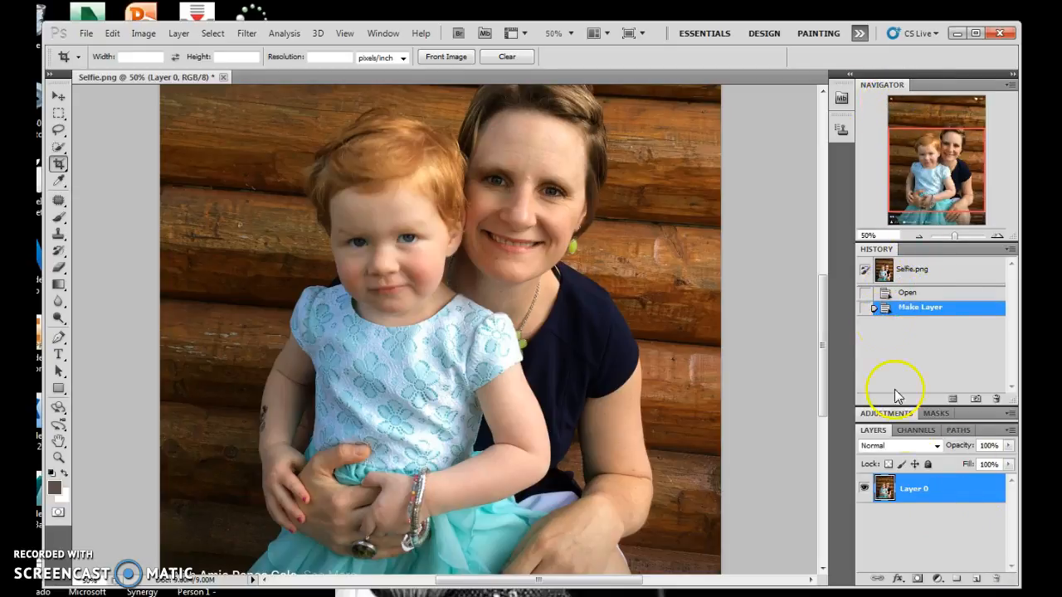
- Detach the Channels and Paths panels from the Layers group and close both
{"action": "left_click", "coordinate": [916, 431]}
{"action": "left_click_drag", "start_coordinate": [918, 437], "coordinate": [822, 353]}
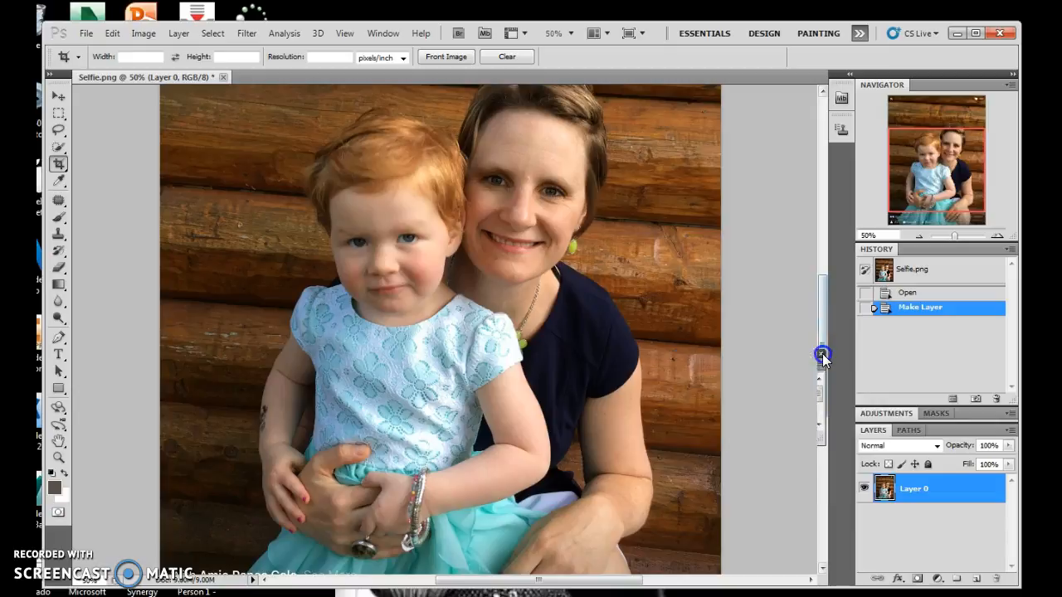
{"action": "left_click_drag", "start_coordinate": [908, 429], "coordinate": [681, 351]}
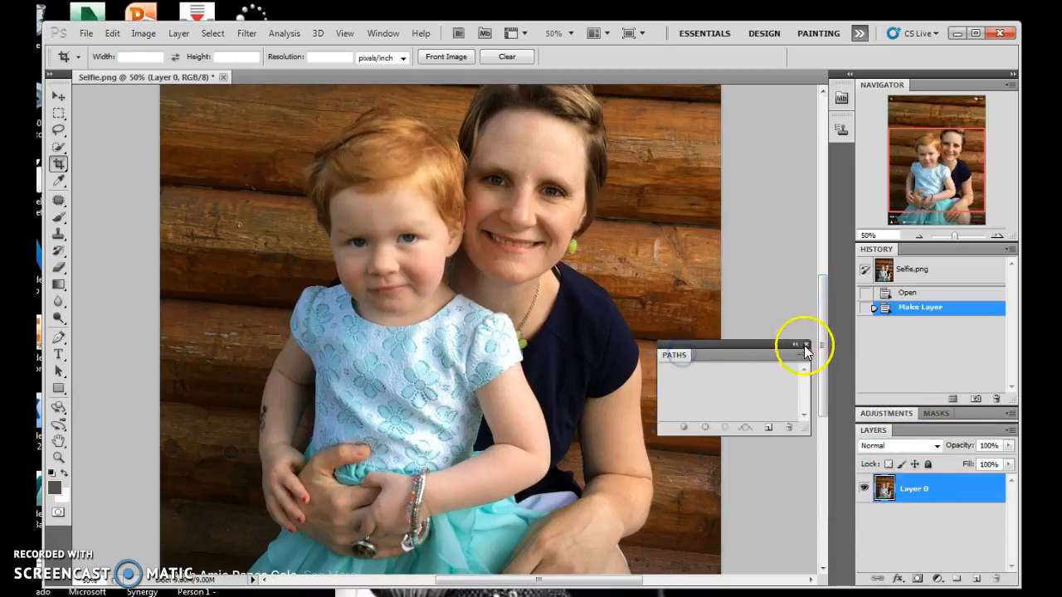
{"action": "left_click", "coordinate": [804, 345]}
- Detach the Adjustments and Masks panels from the dock and close both
{"action": "left_click", "coordinate": [899, 415]}
{"action": "left_click_drag", "start_coordinate": [887, 316], "coordinate": [697, 286]}
{"action": "left_click", "coordinate": [808, 278]}
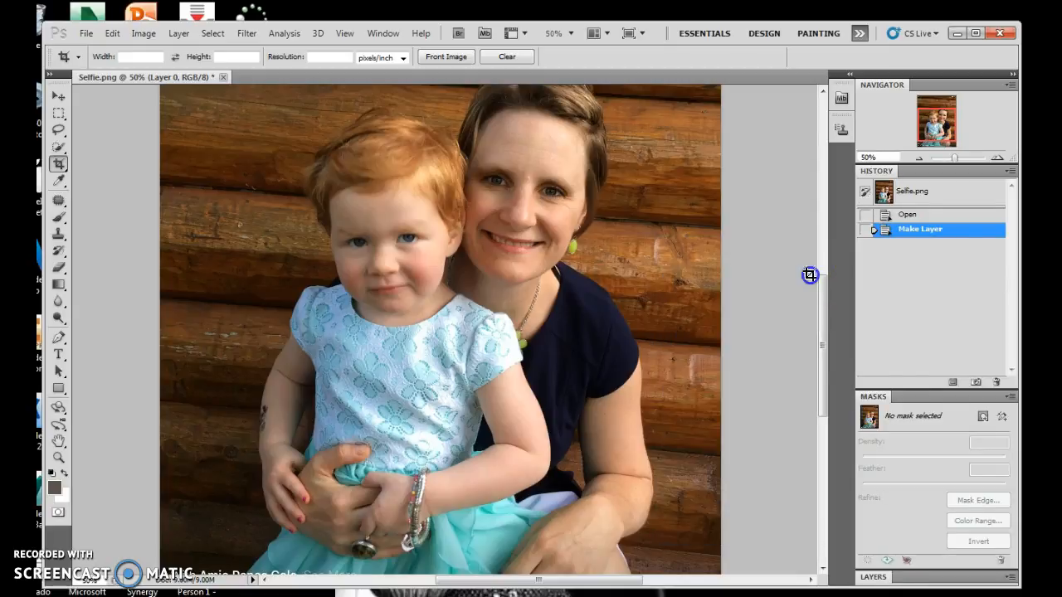
{"action": "left_click_drag", "start_coordinate": [881, 396], "coordinate": [705, 335]}
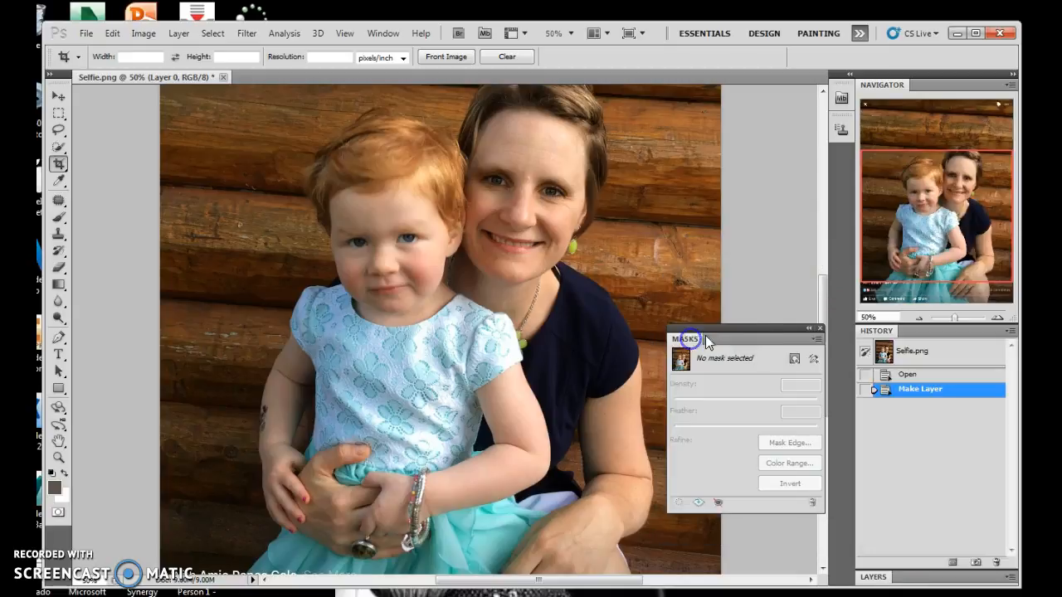
{"action": "left_click", "coordinate": [819, 329]}
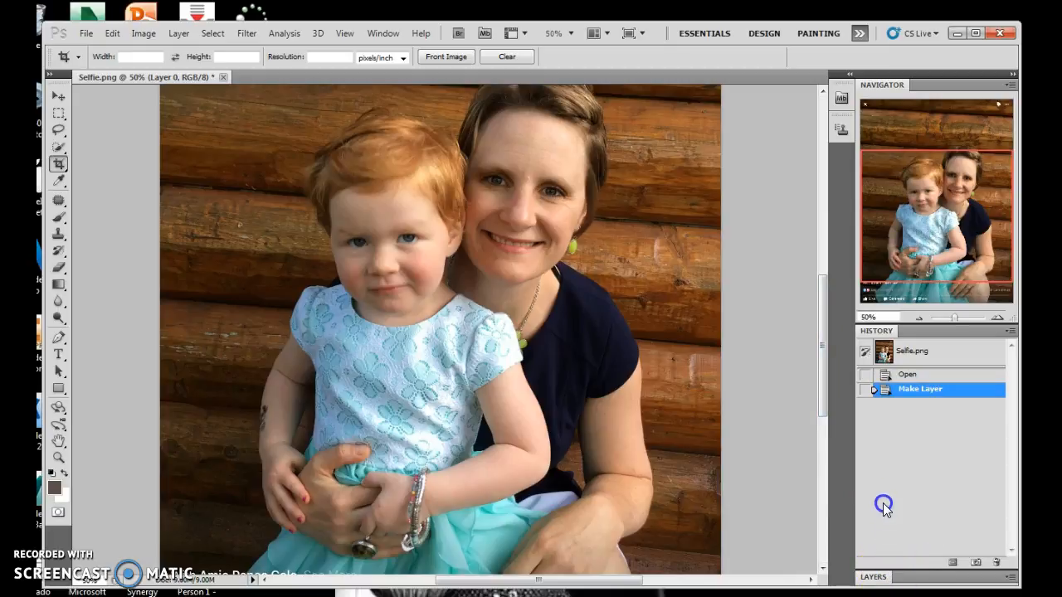
- Expand the collapsed Layers panel beneath History
{"action": "left_click", "coordinate": [1011, 575]}
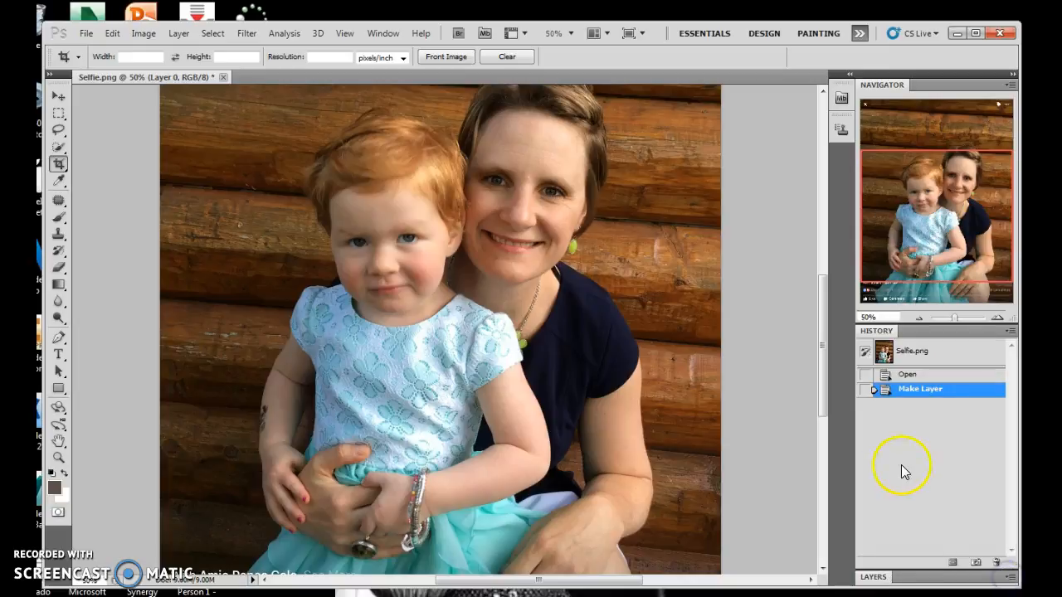
{"action": "left_click_drag", "start_coordinate": [901, 573], "coordinate": [901, 529]}
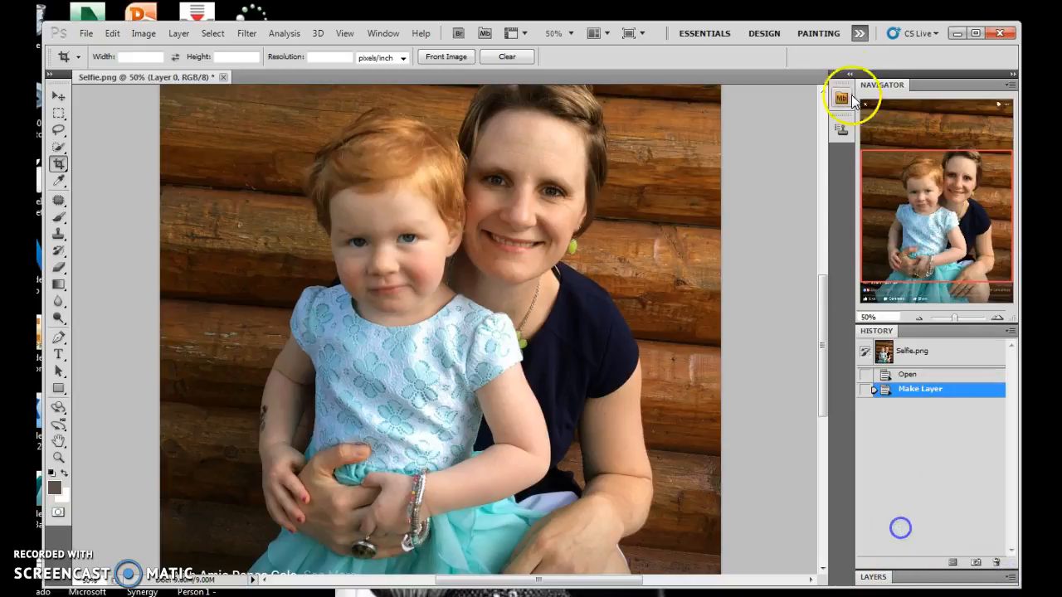
{"action": "left_click", "coordinate": [874, 576]}
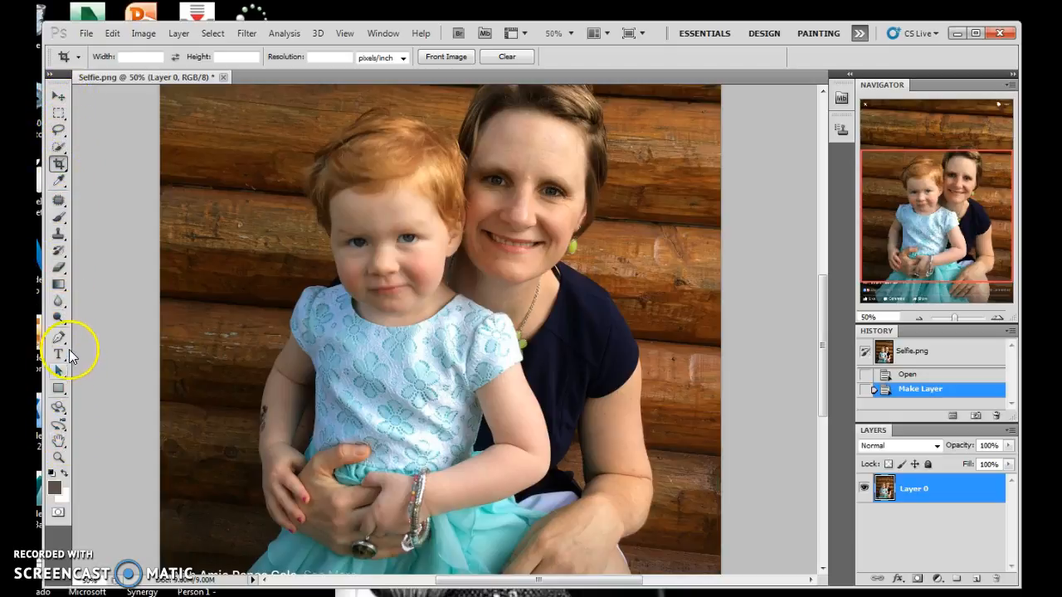
- Activate the Quick Selection tool and the Gradient tool in turn to examine their option settings
{"action": "left_click", "coordinate": [59, 149]}
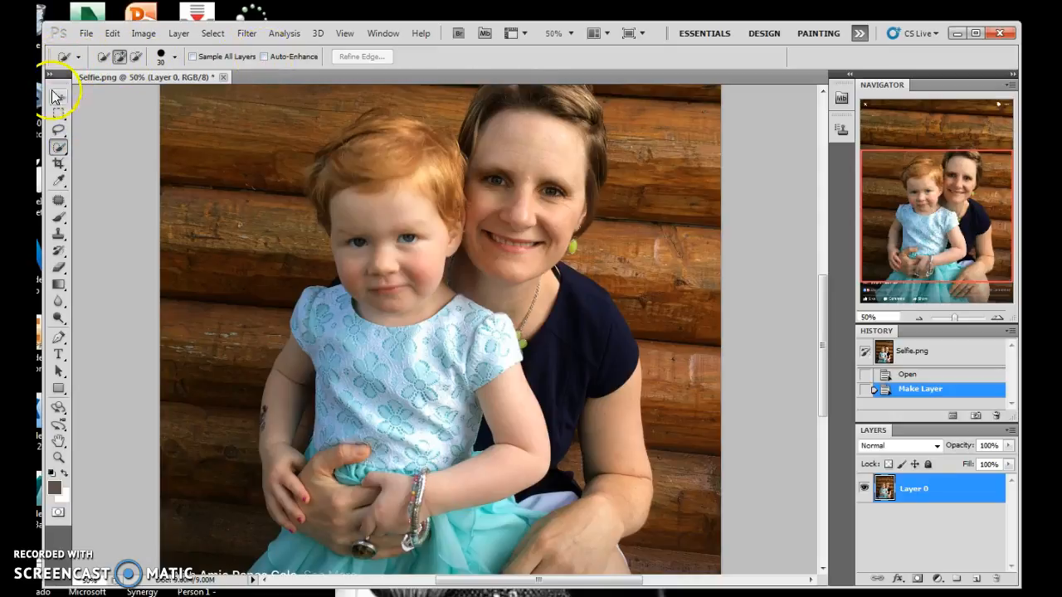
{"action": "left_click", "coordinate": [59, 286]}
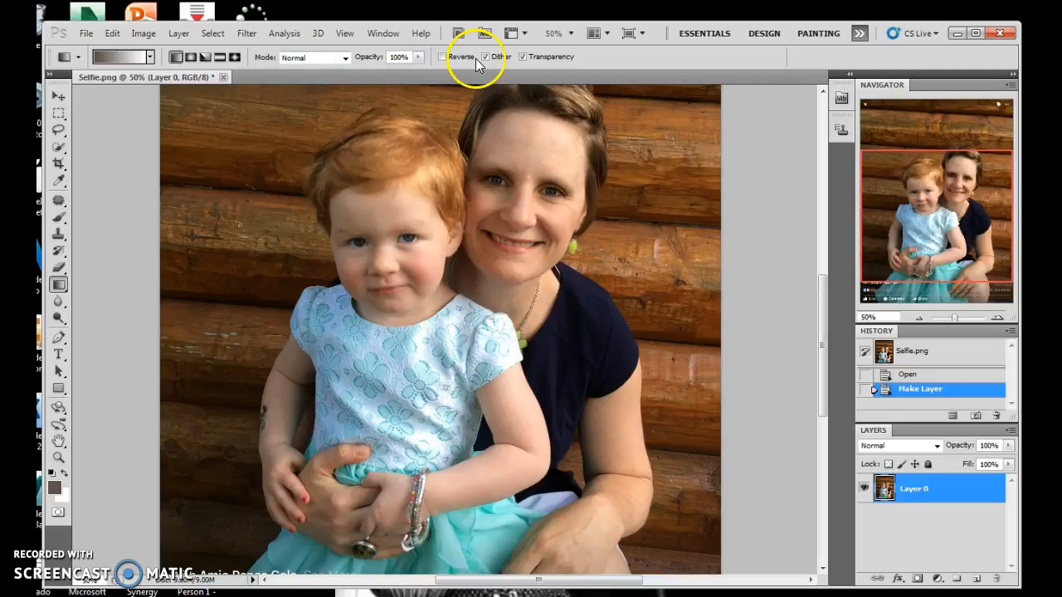
- Show the tools grouped with the Gradient tool and switch to the Paint Bucket tool
{"action": "left_click", "coordinate": [61, 291]}
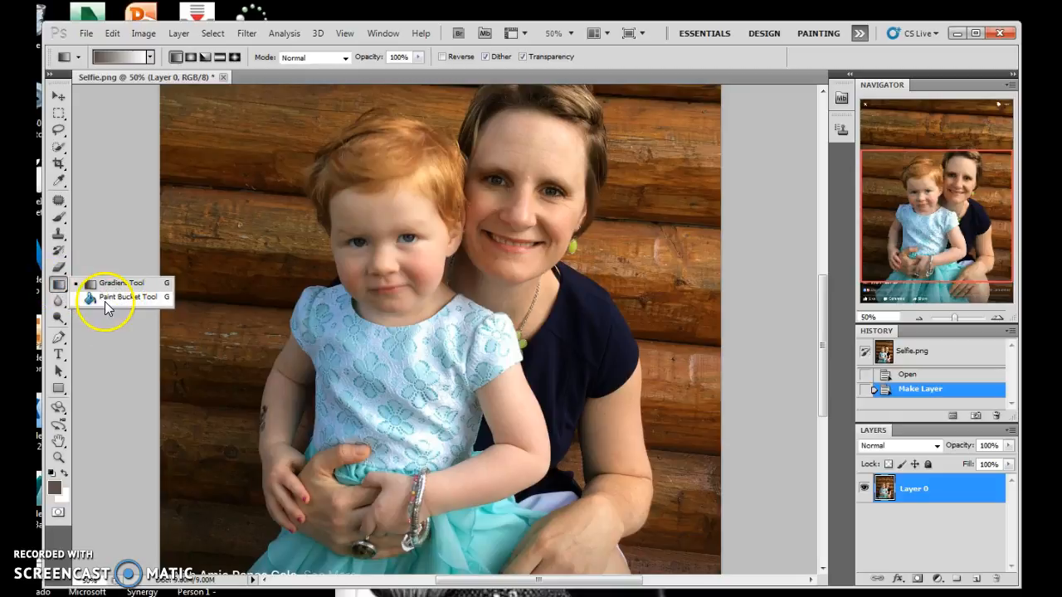
{"action": "left_click", "coordinate": [59, 287]}
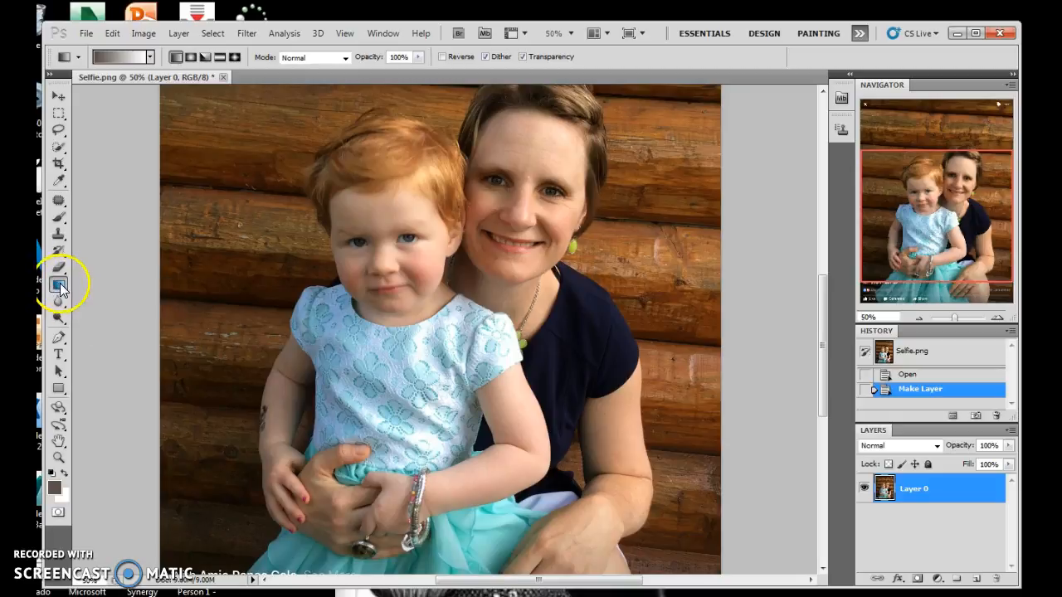
{"action": "left_click", "coordinate": [64, 290]}
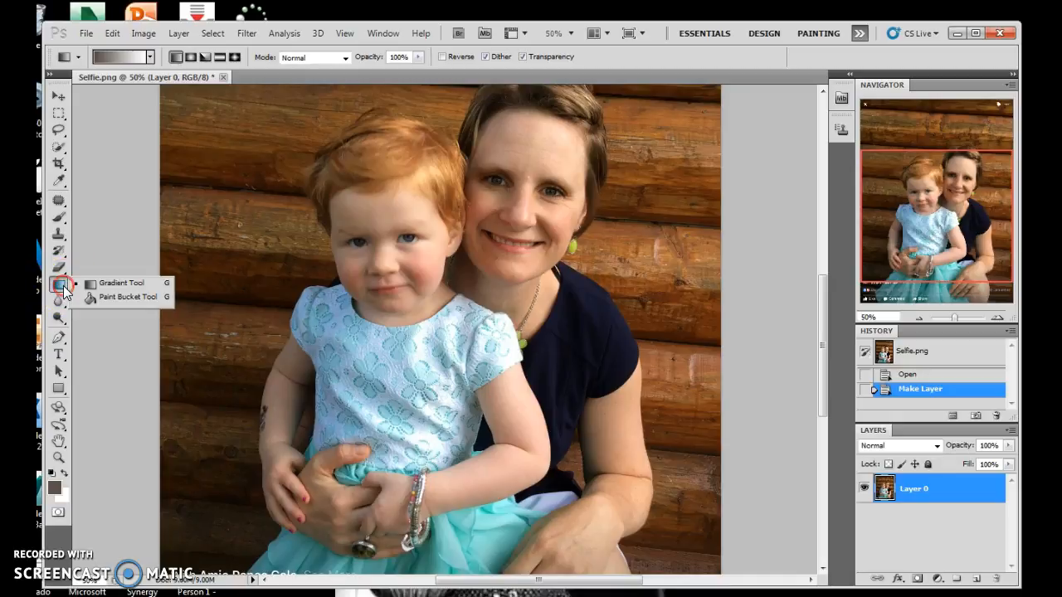
{"action": "left_click", "coordinate": [130, 299]}
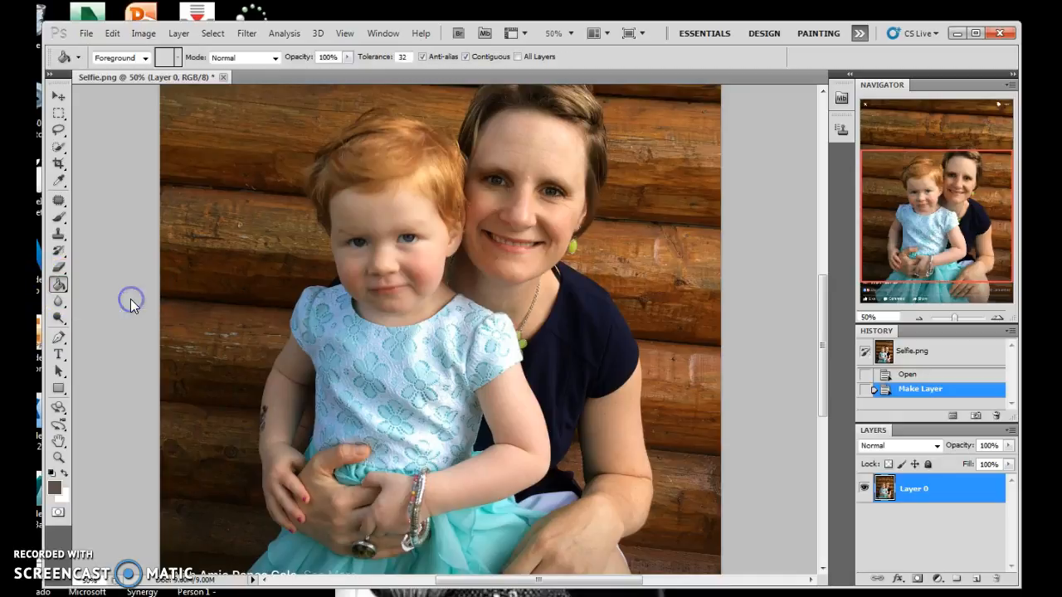
- Activate the Patch tool and examine the other healing tools grouped with it, leaving the choice as is
{"action": "left_click", "coordinate": [61, 206]}
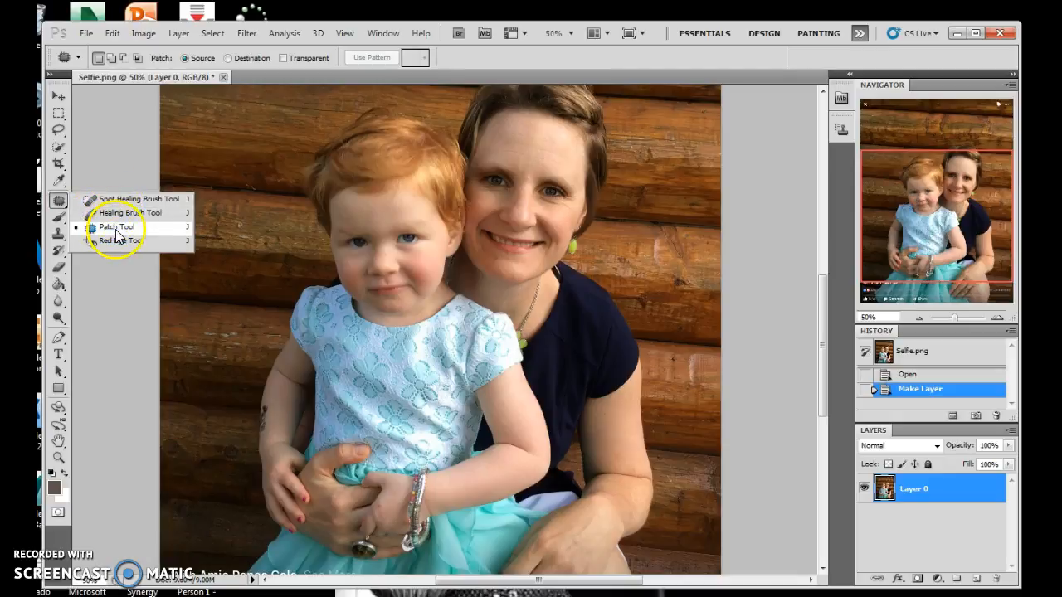
{"action": "left_click", "coordinate": [121, 289]}
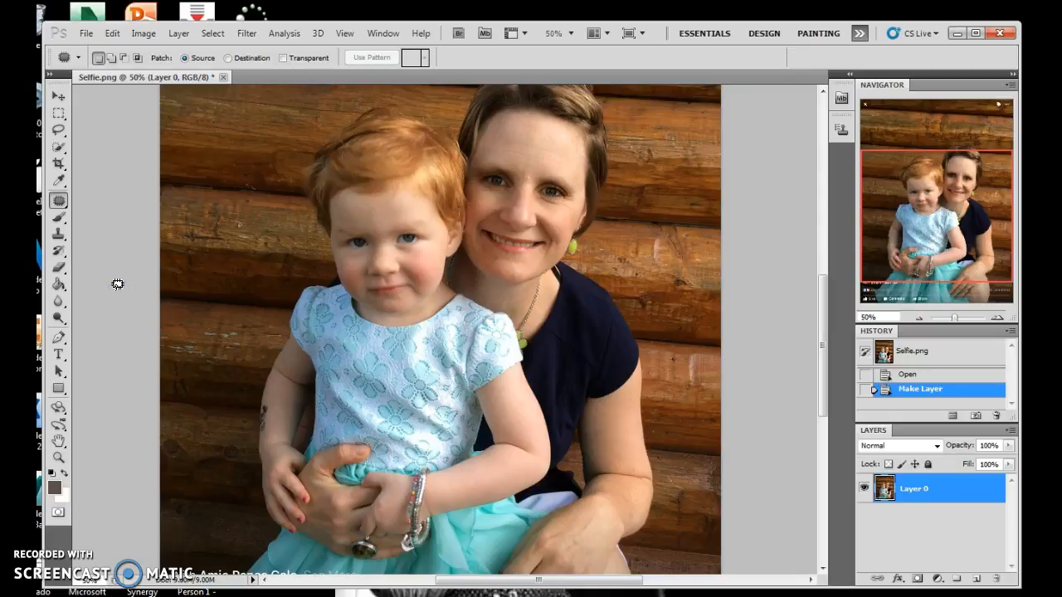